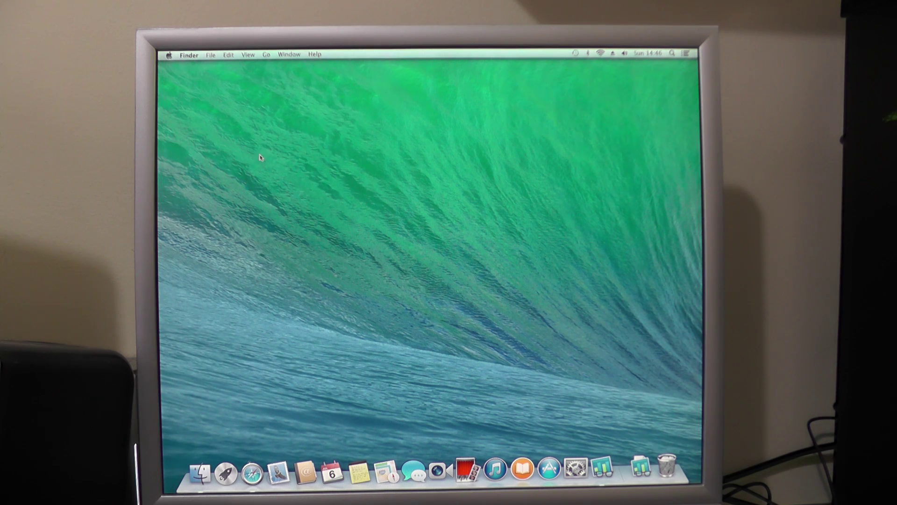
Show About This Mac from the Apple menu: OS X 10.9.4, 3.43 GHz Core i5, 8 GB
click(169, 56)
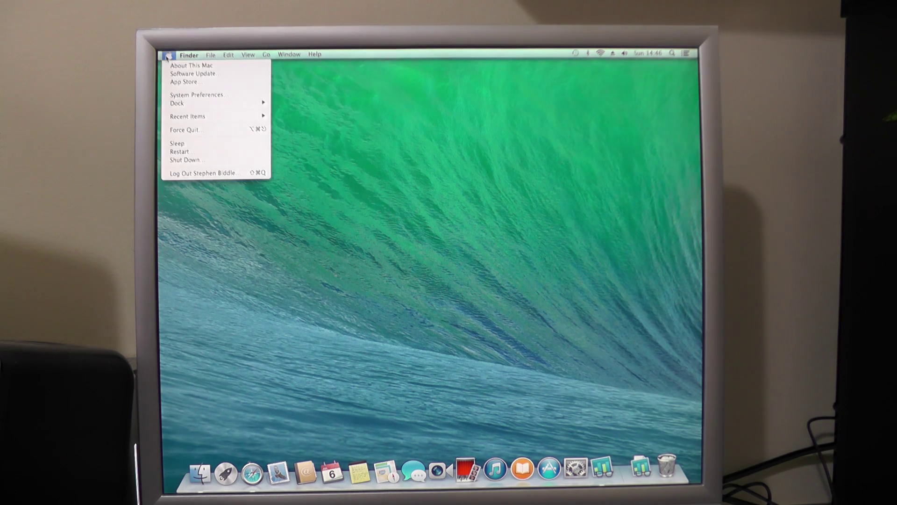
click(189, 65)
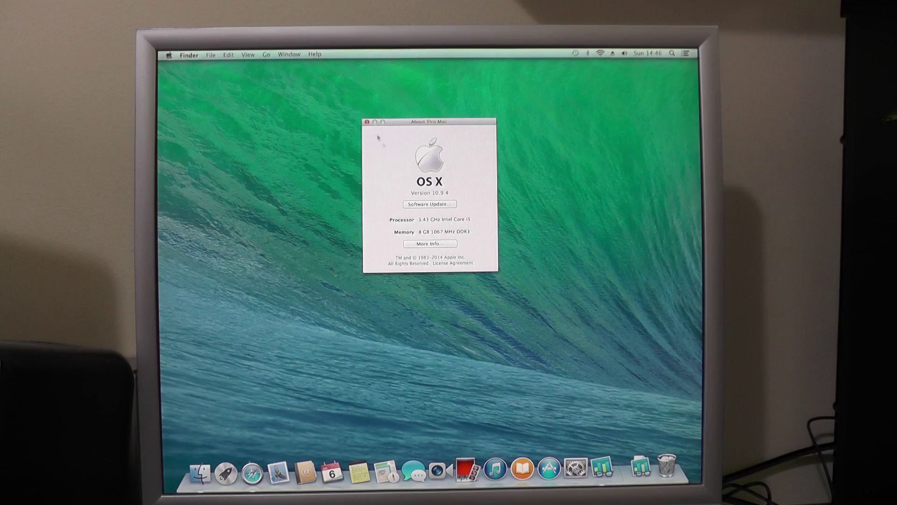
Open More Info to see the Mac Pro (Early 2008) with GeForce GTX 660 graphics
click(441, 244)
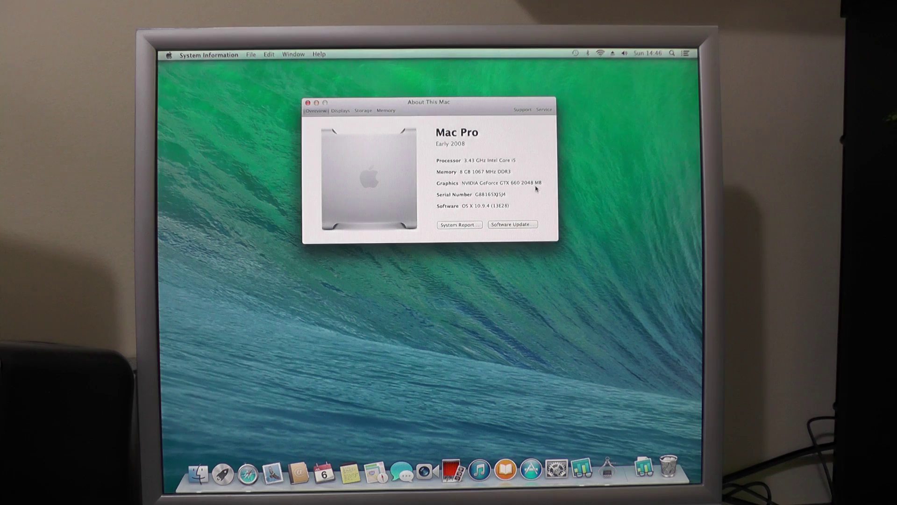
Close the overview and run Geekbench 3's benchmarks, deferring the tryout notice
click(309, 103)
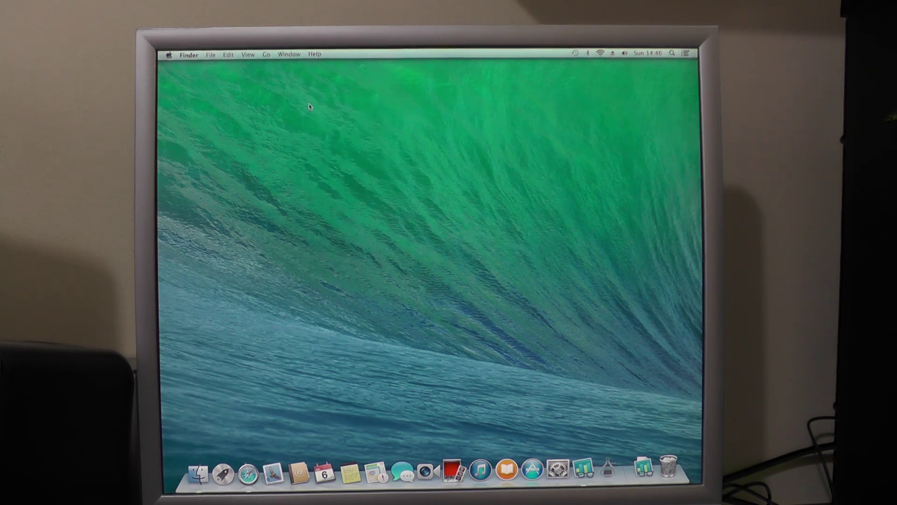
click(602, 466)
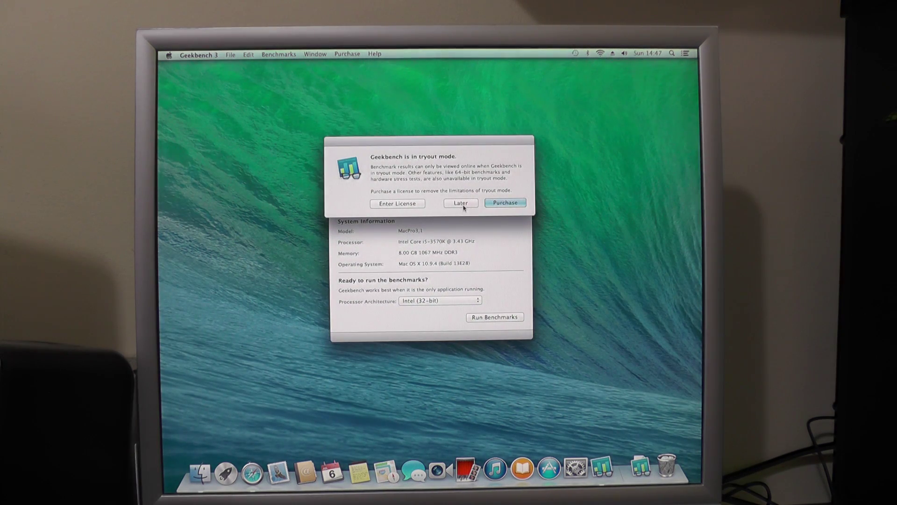
click(461, 203)
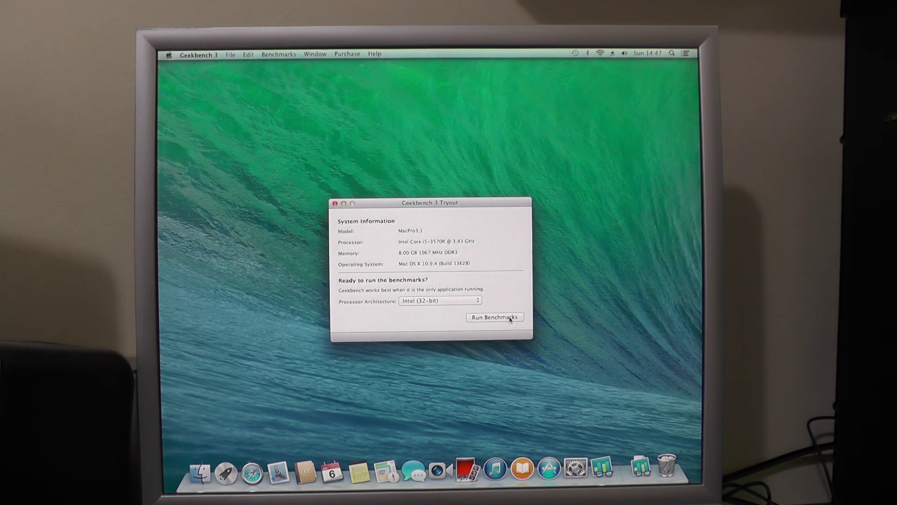
click(511, 319)
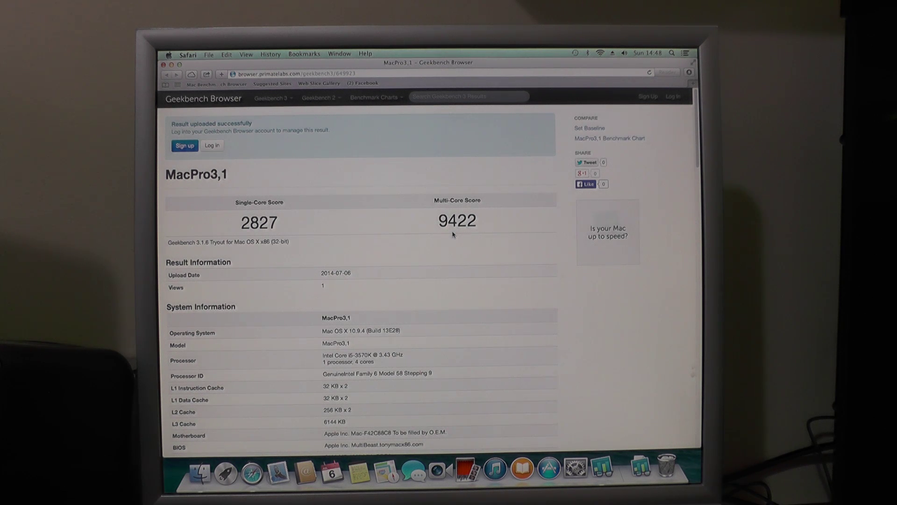
Open the Mac Benchmarks bookmark to view the 32-bit single-core chart
click(225, 84)
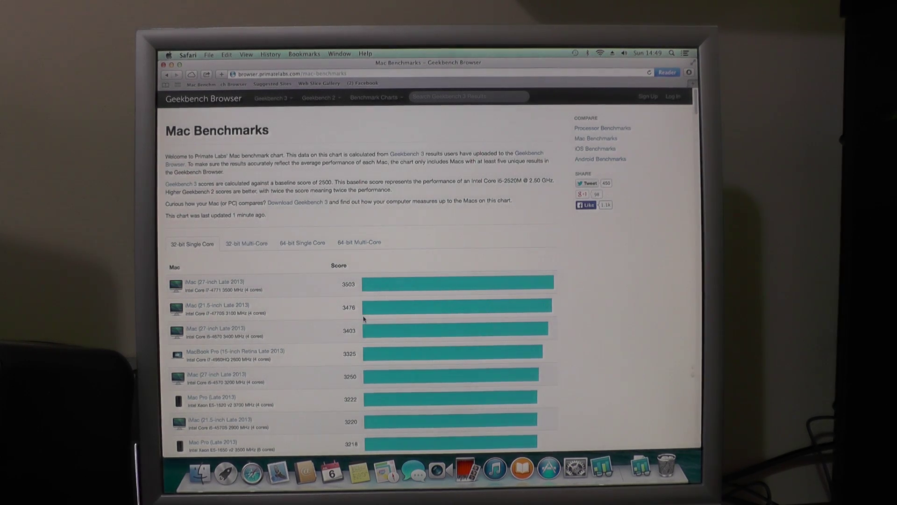
scroll(329, 228, down, 10)
scroll(363, 318, down, 3)
scroll(363, 318, down, 5)
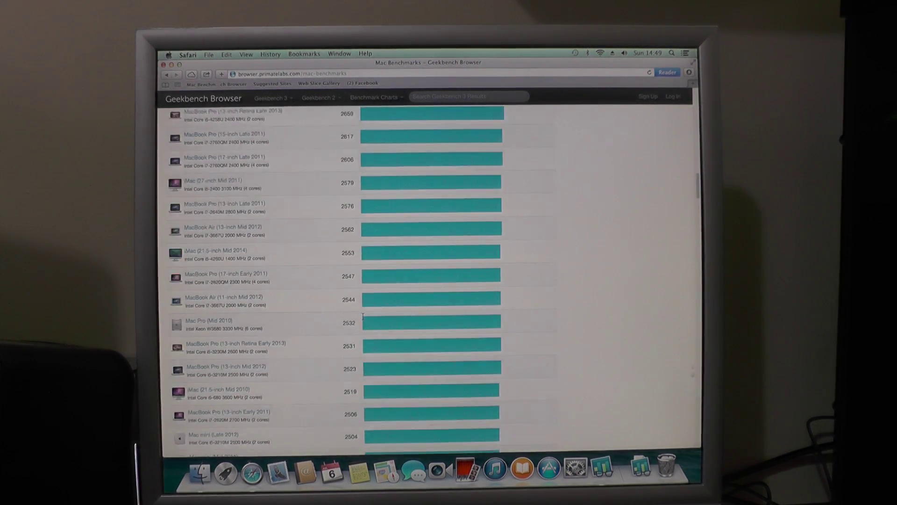
scroll(363, 317, down, 5)
scroll(363, 317, down, 3)
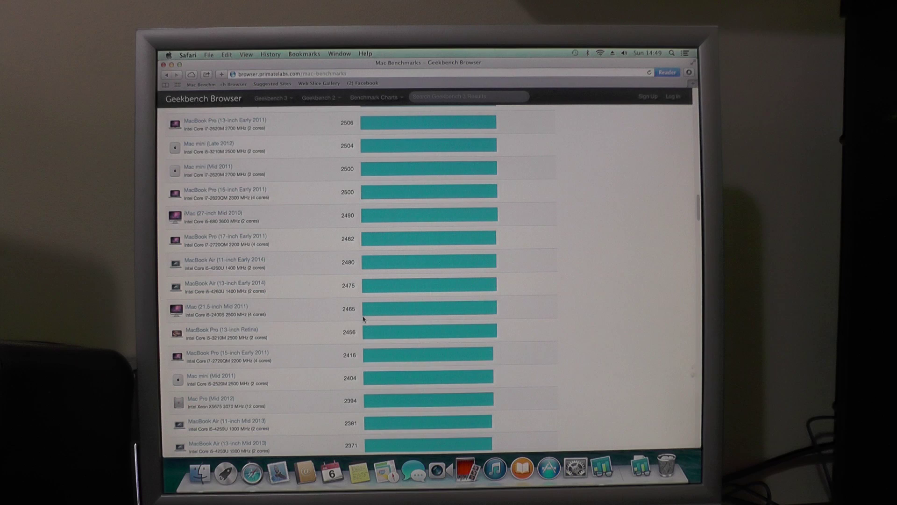
scroll(363, 318, down, 1)
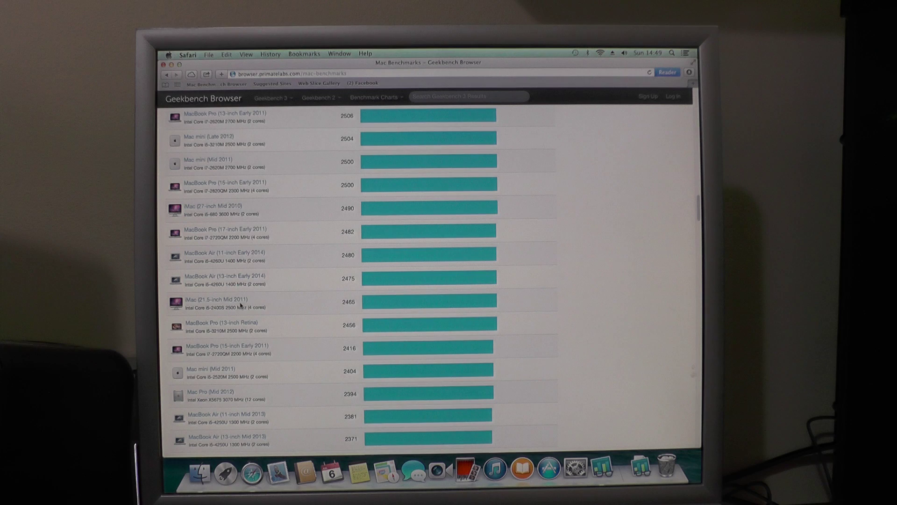
scroll(242, 306, up, 10)
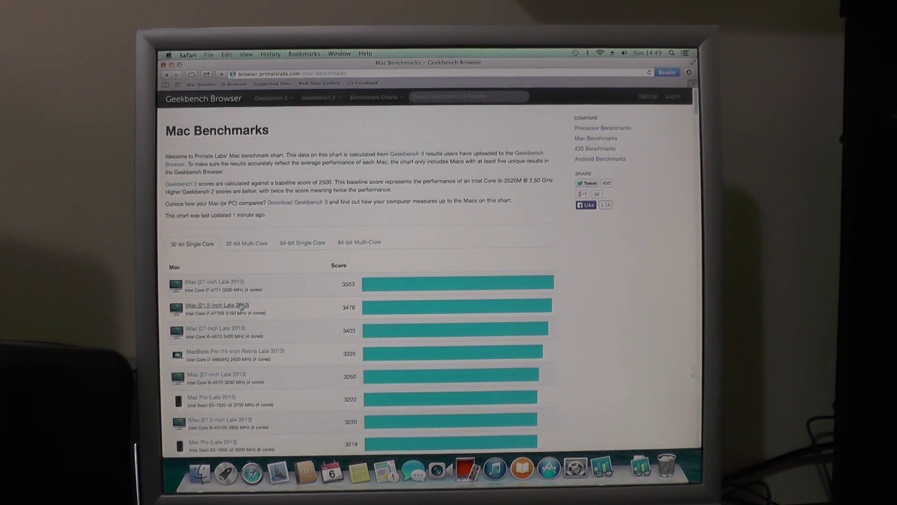
Switch the Mac Benchmarks chart to 32-bit Multi-Core scores
click(246, 243)
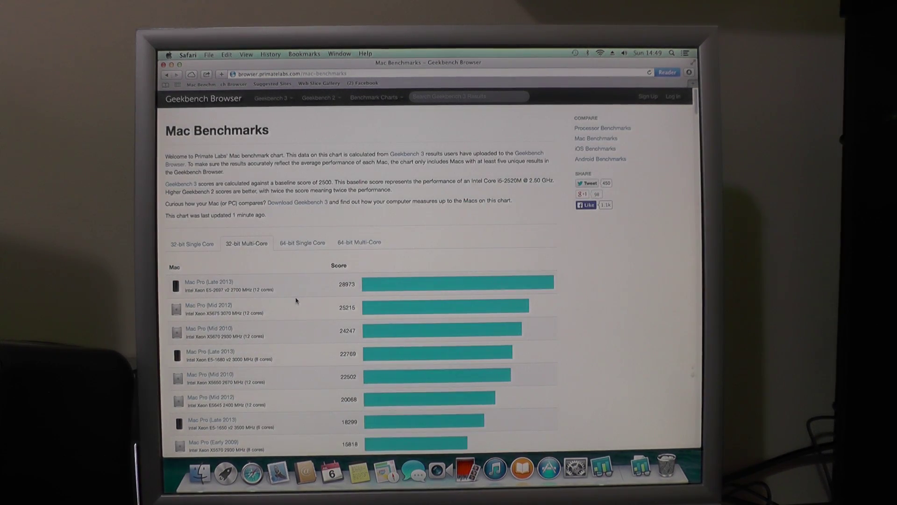
scroll(296, 300, down, 10)
scroll(295, 300, down, 5)
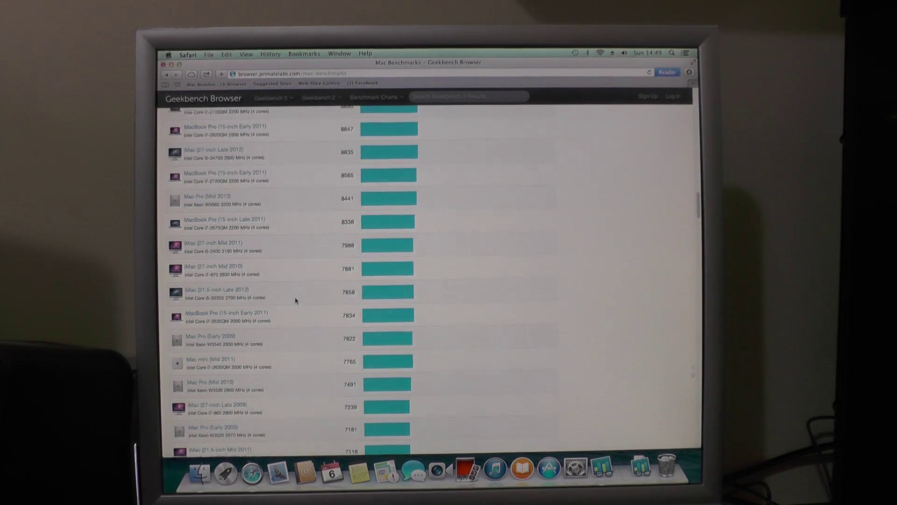
scroll(295, 300, up, 3)
scroll(295, 301, up, 3)
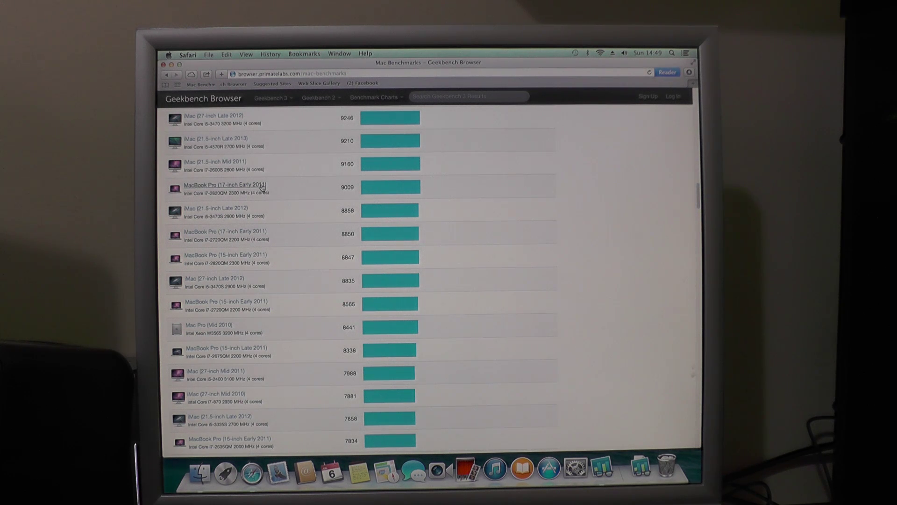
scroll(263, 187, up, 1)
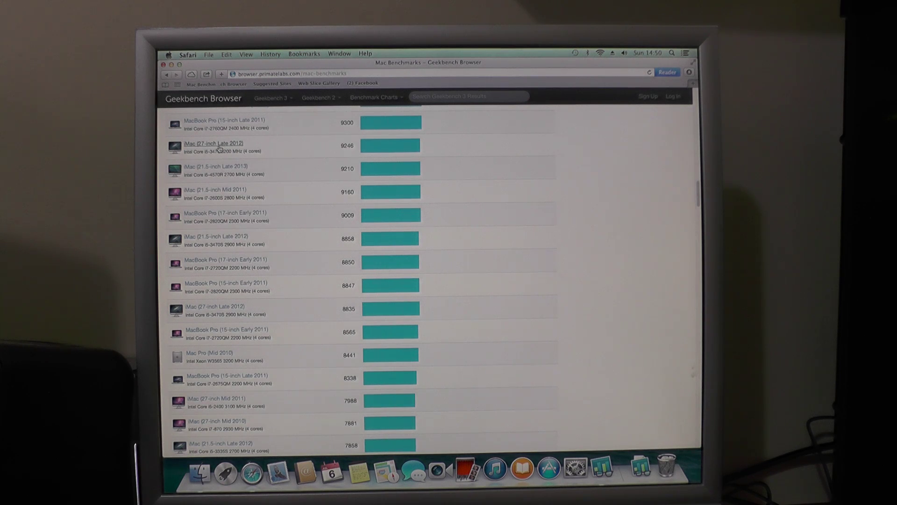
Quit Safari, leaving the Geekbench 3 Tryout window on screen
click(187, 54)
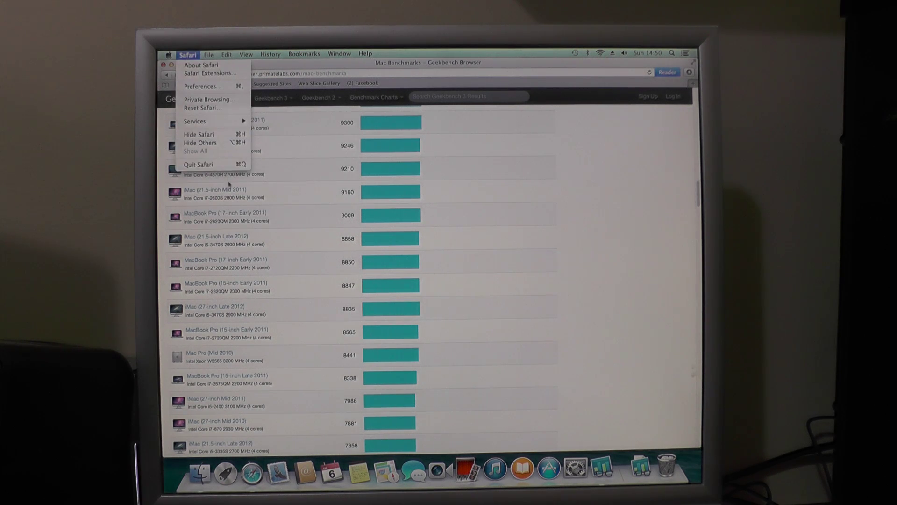
click(199, 165)
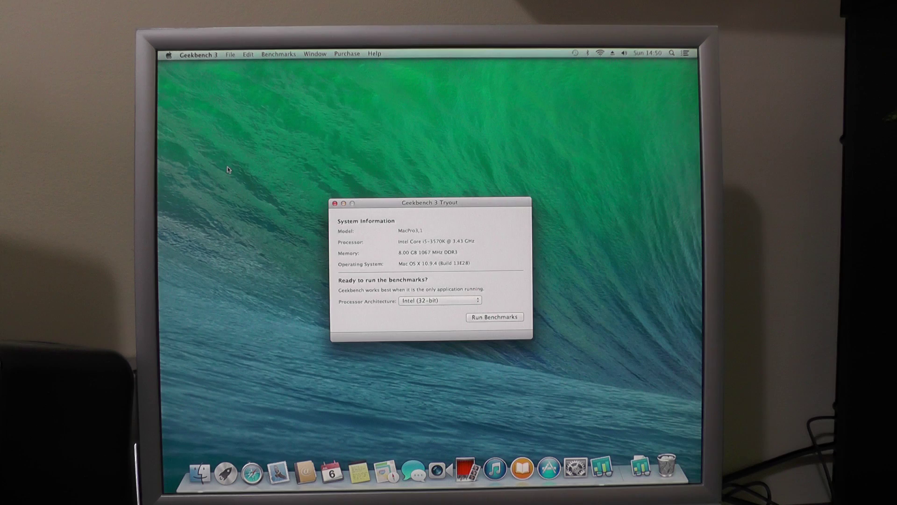